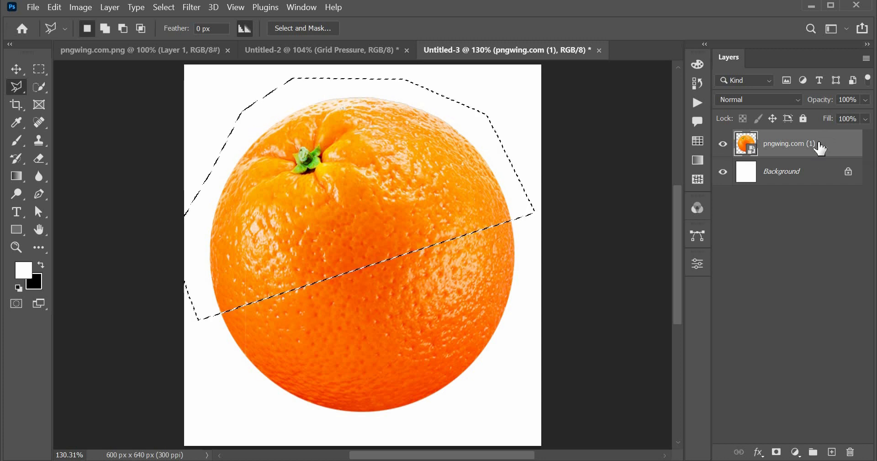
# Split the orange along the selection edge into separate upper and lower layers, and hide the original pngwing.com (1) layer.
pyautogui.hotkey('ctrl', 'j')
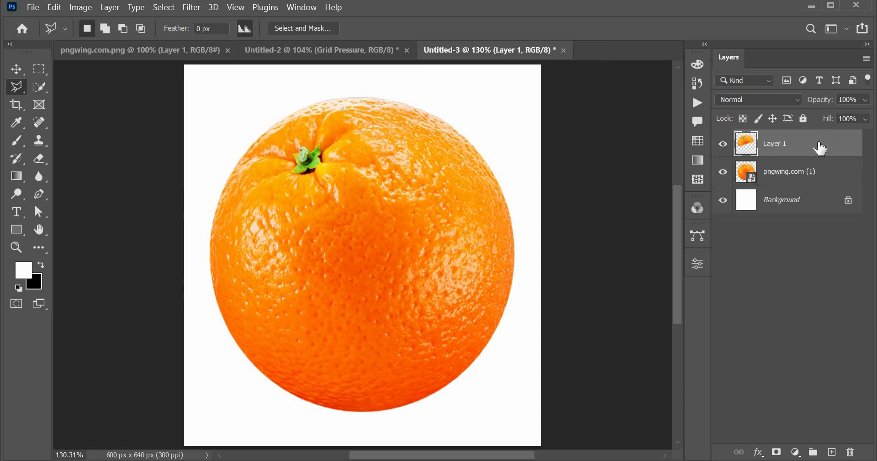
pyautogui.keyDown('ctrl'); pyautogui.click(748, 146); pyautogui.keyUp('ctrl')
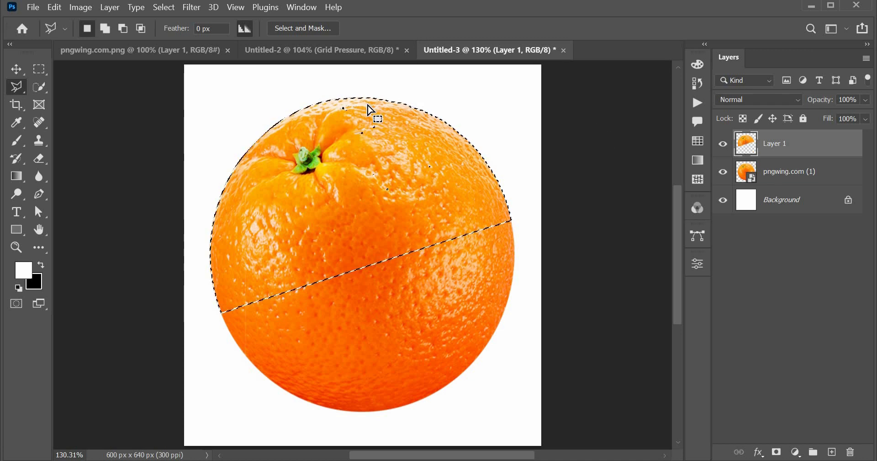
pyautogui.click(160, 7)
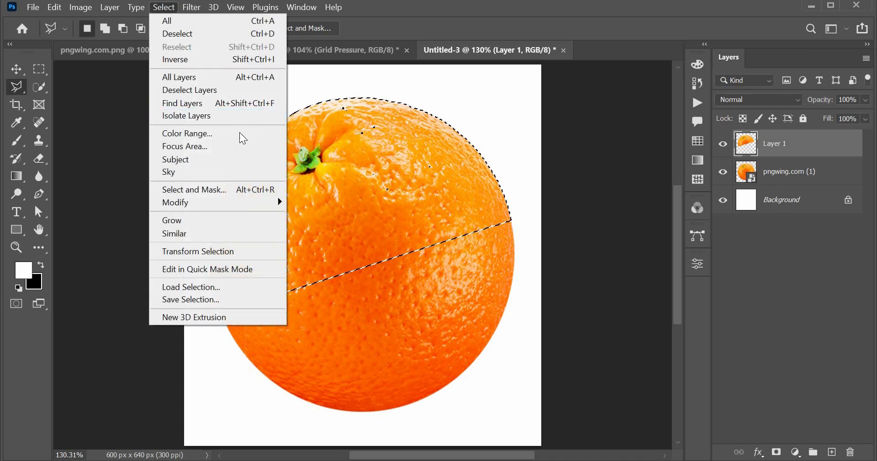
pyautogui.click(254, 59)
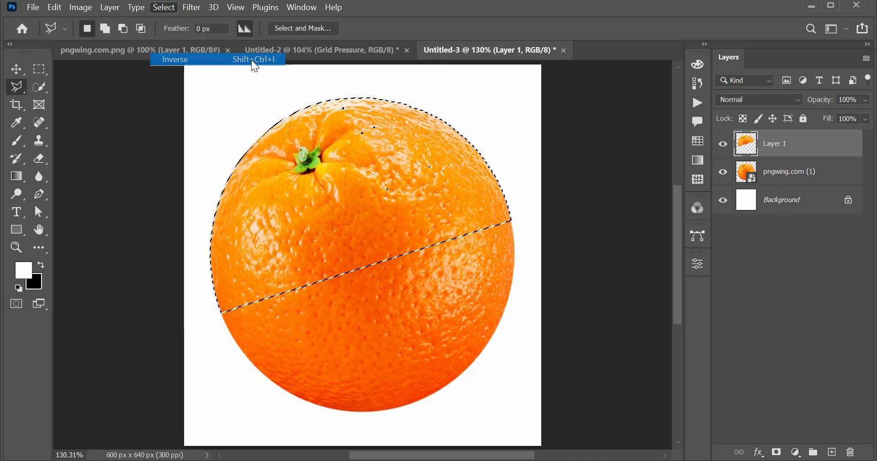
pyautogui.click(782, 176)
pyautogui.hotkey('ctrl', 'j')
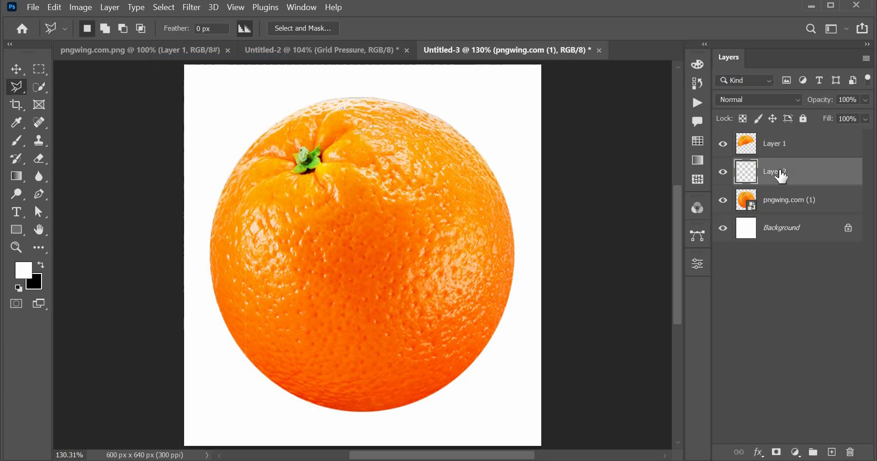
pyautogui.click(723, 200)
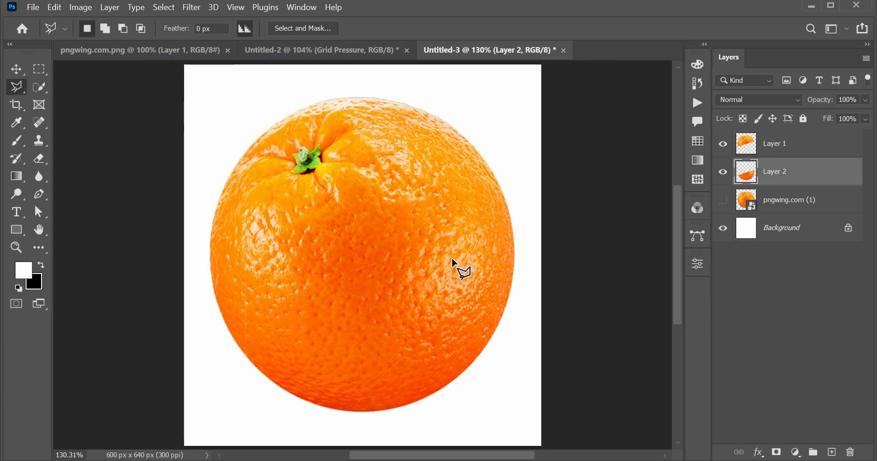
# Scale both orange halves down together to about half size and position them near the middle of the canvas.
pyautogui.press('v')
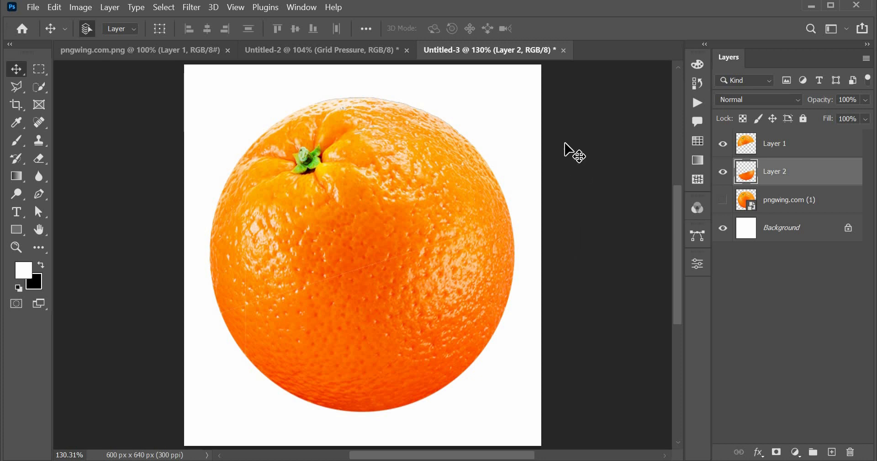
pyautogui.moveTo(568, 139); pyautogui.dragTo(439, 326)
pyautogui.hotkey('ctrl', 't')
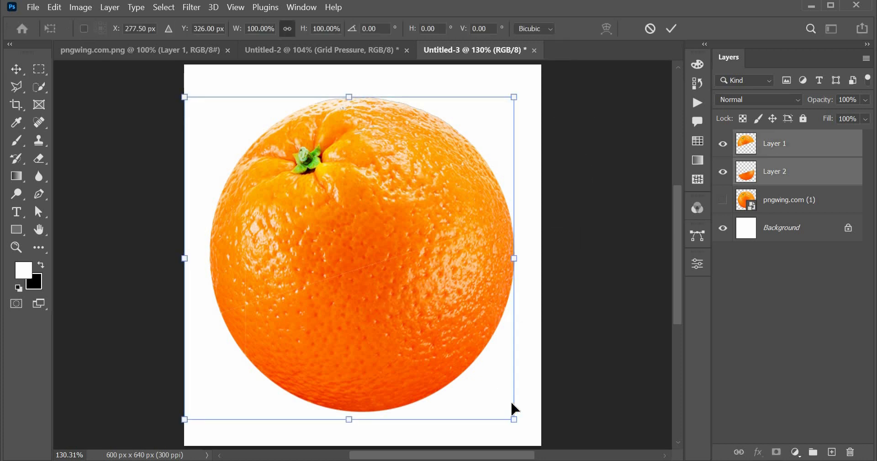
pyautogui.moveTo(514, 418); pyautogui.dragTo(437, 343)
pyautogui.moveTo(393, 270); pyautogui.dragTo(407, 266)
pyautogui.press('Return')
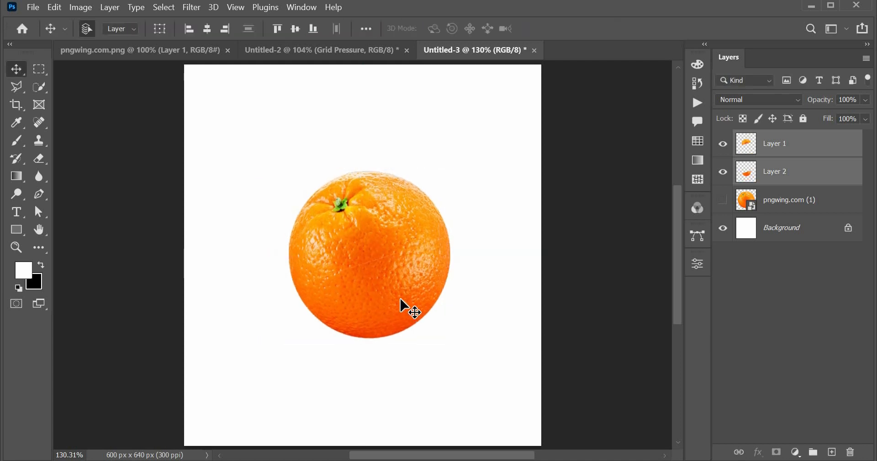
# Move the lower orange half down and slightly right to open a slanted gap beneath the upper half.
pyautogui.click(392, 314)
pyautogui.moveTo(391, 306); pyautogui.dragTo(397, 326)
pyautogui.press('Right')
pyautogui.press('Right')
pyautogui.press('Right')
pyautogui.press('Right')
pyautogui.press('Right')
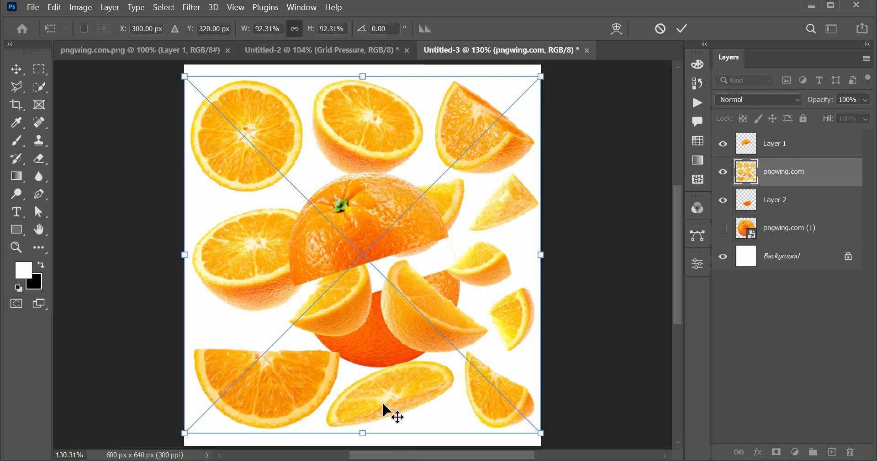
# Place the pngwing.com slices image, then copy only its full round slice onto a new layer and hide the source layer.
pyautogui.press('Return')
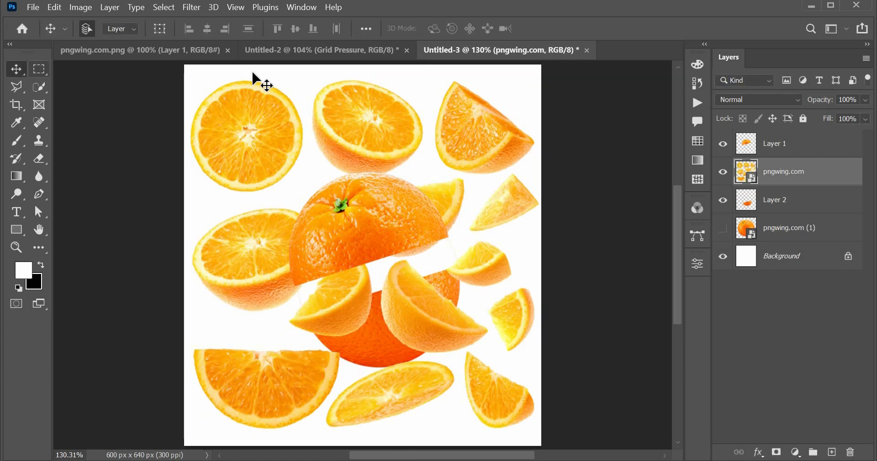
pyautogui.click(95, 74)
pyautogui.click(39, 69)
pyautogui.moveTo(185, 72); pyautogui.dragTo(307, 194)
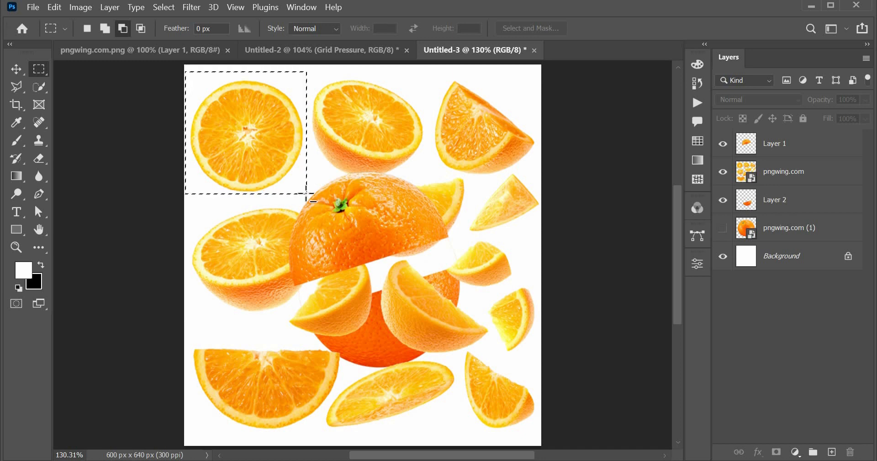
pyautogui.click(788, 178)
pyautogui.hotkey('ctrl', 'j')
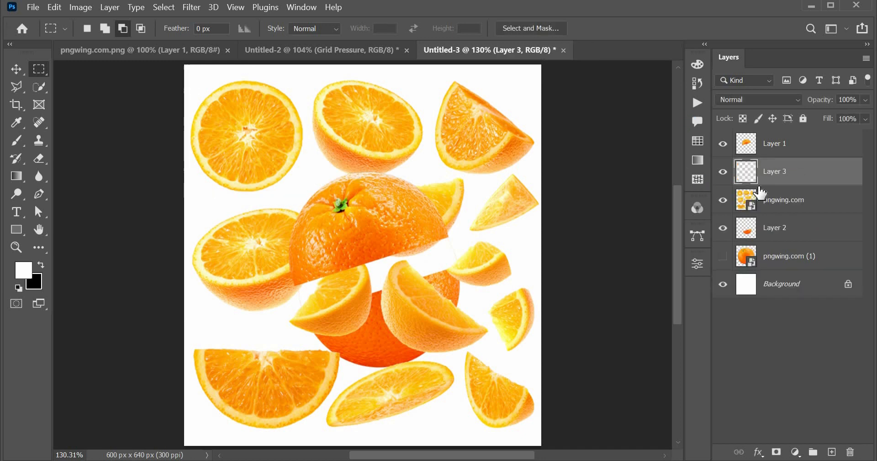
pyautogui.click(723, 200)
# Move the round slice over the lower orange half and enlarge it to 135.41%.
pyautogui.press('v')
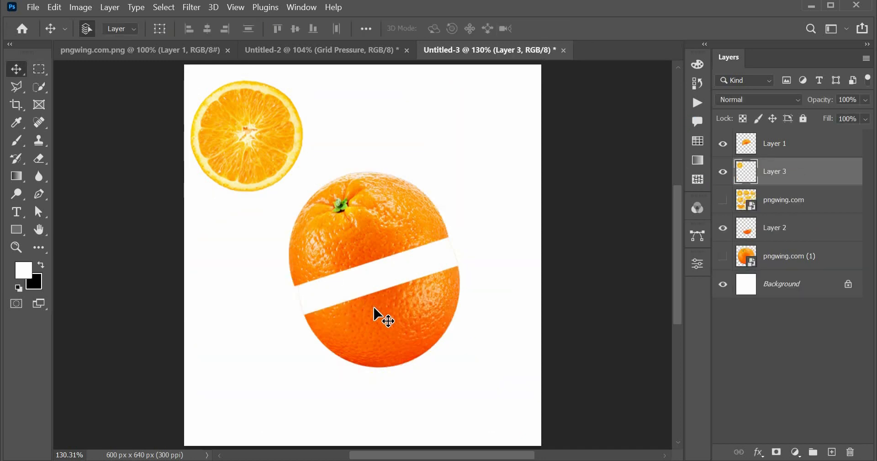
pyautogui.moveTo(254, 149); pyautogui.dragTo(399, 323)
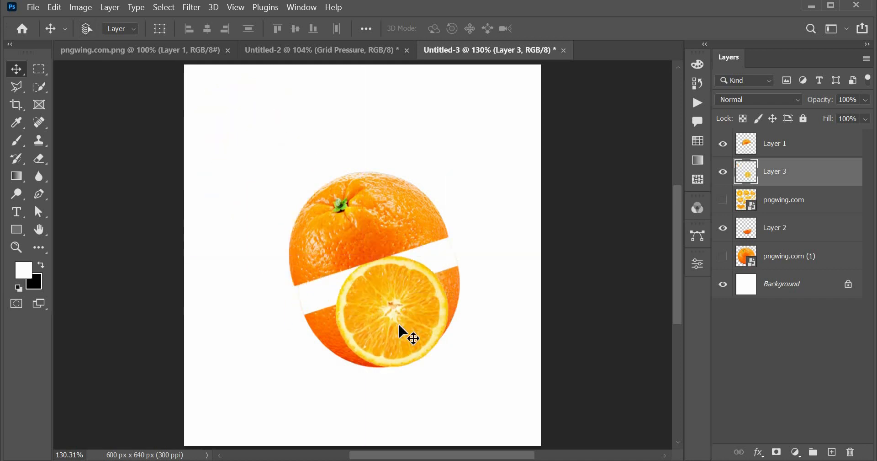
pyautogui.hotkey('ctrl', 't')
pyautogui.moveTo(452, 366); pyautogui.dragTo(469, 386)
# Distort the round slice by its upper corners into a flattened, tilted ellipse.
pyautogui.rightClick(415, 356)
pyautogui.click(451, 128)
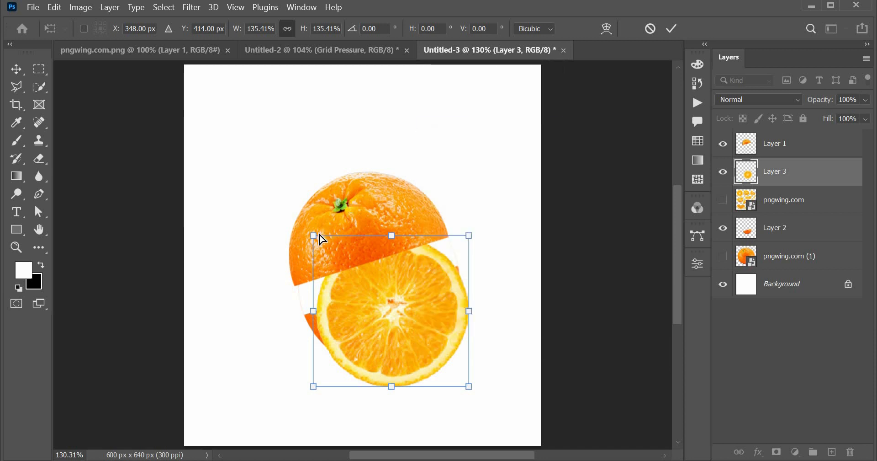
pyautogui.moveTo(313, 235); pyautogui.dragTo(305, 310)
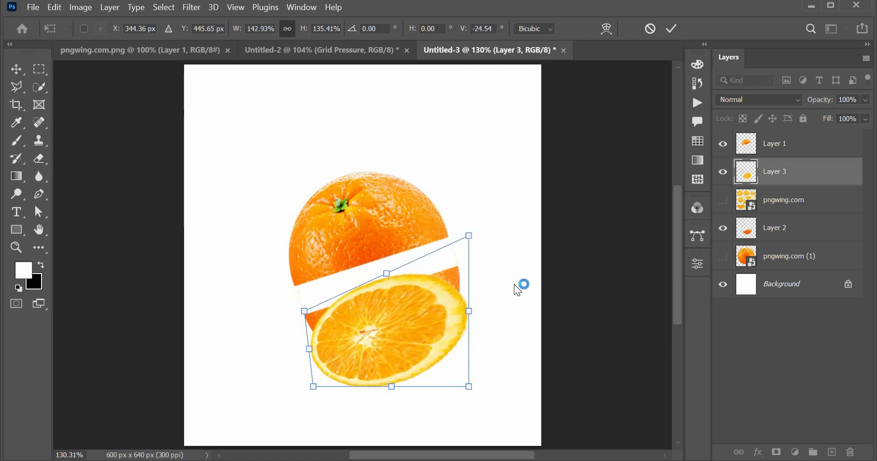
pyautogui.moveTo(466, 237); pyautogui.dragTo(455, 295)
pyautogui.moveTo(305, 310); pyautogui.dragTo(315, 329)
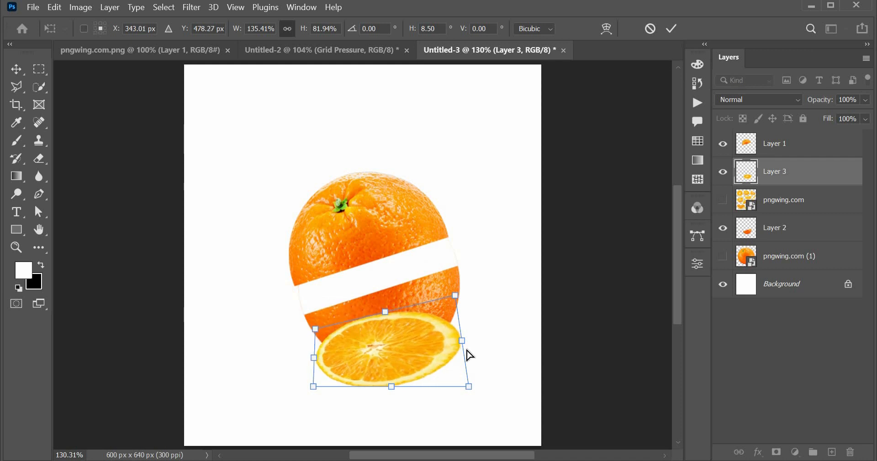
# Move the flattened slice onto the lower half's cut edge and adjust its corners to match the cut's width and slant.
pyautogui.moveTo(422, 344); pyautogui.dragTo(397, 282)
pyautogui.moveTo(444, 323); pyautogui.dragTo(463, 276)
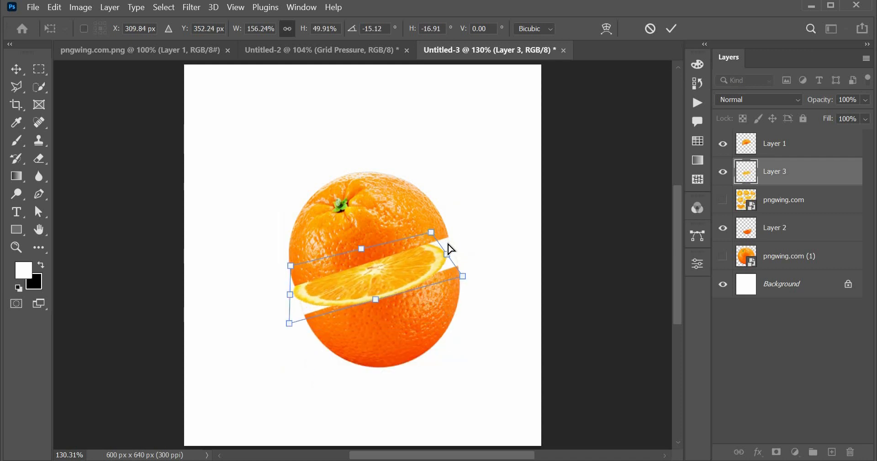
pyautogui.moveTo(451, 248); pyautogui.dragTo(454, 247)
pyautogui.moveTo(294, 331); pyautogui.dragTo(292, 337)
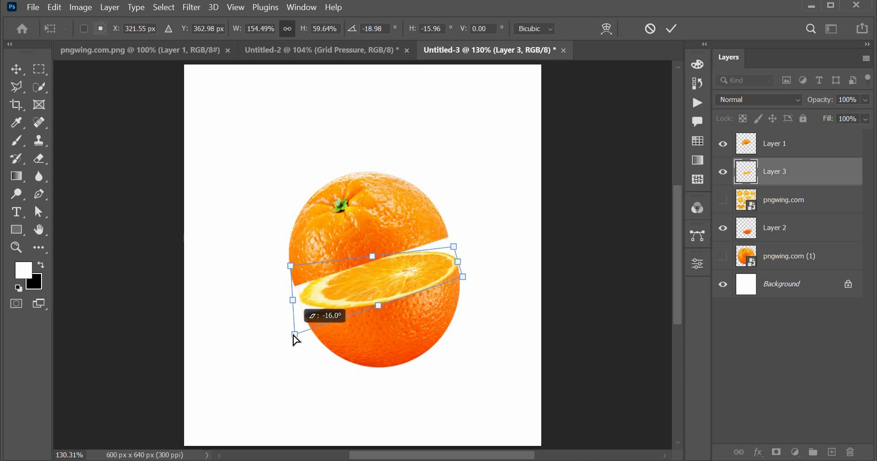
pyautogui.moveTo(292, 269); pyautogui.dragTo(307, 298)
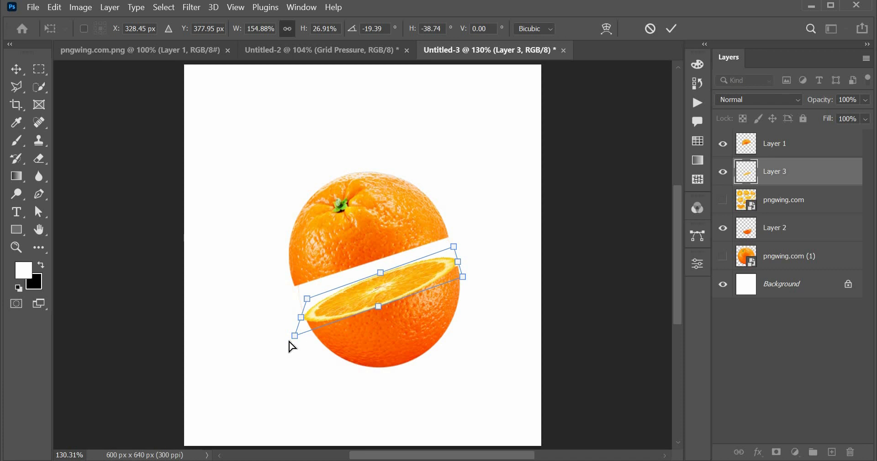
pyautogui.moveTo(297, 336); pyautogui.dragTo(301, 331)
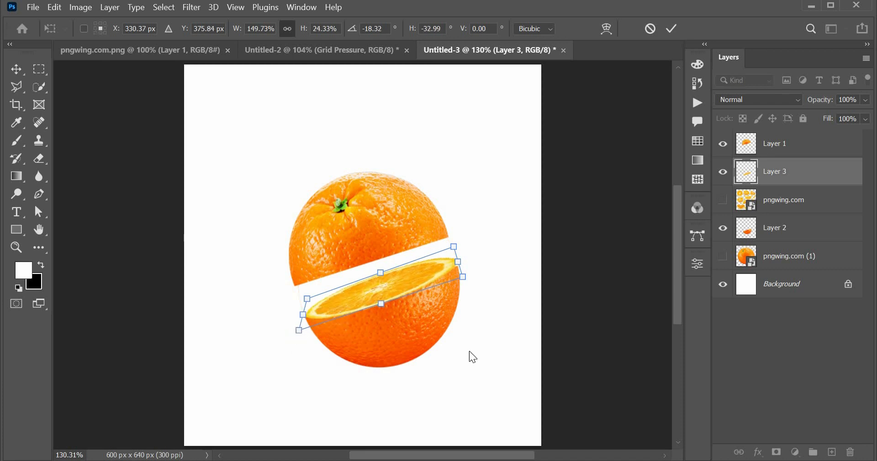
pyautogui.press('Return')
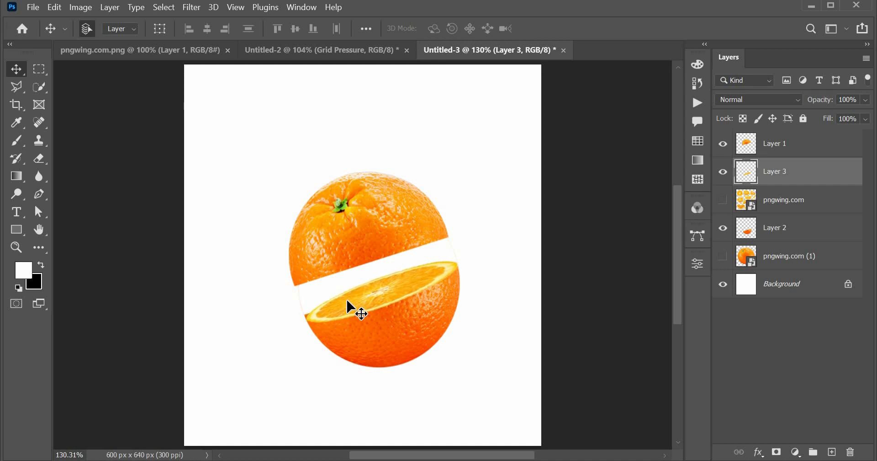
# Enlarge the fitted slice slightly and nudge it up so it covers the lower half's cut edge.
pyautogui.hotkey('ctrl', 't')
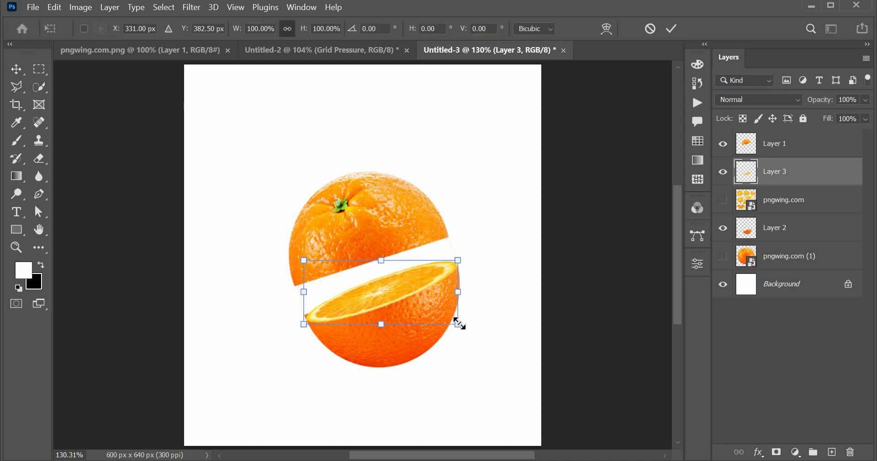
pyautogui.moveTo(457, 319); pyautogui.dragTo(462, 327)
pyautogui.press('Return')
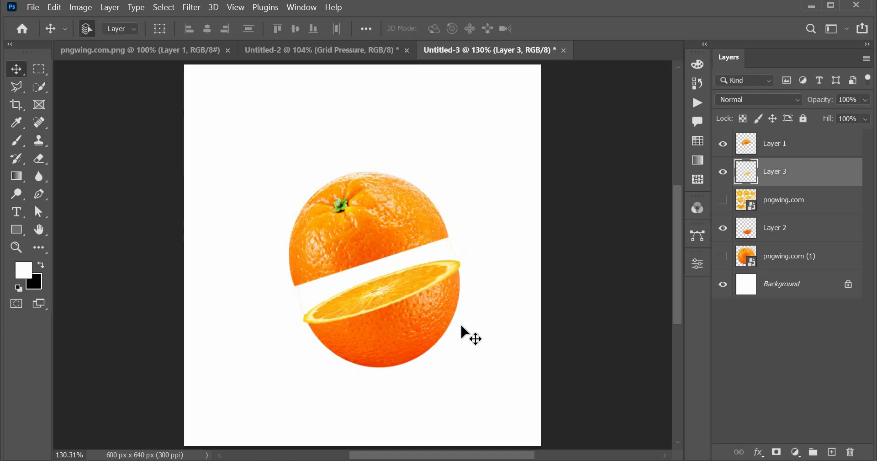
pyautogui.press('Up')
pyautogui.press('Up')
pyautogui.press('Up')
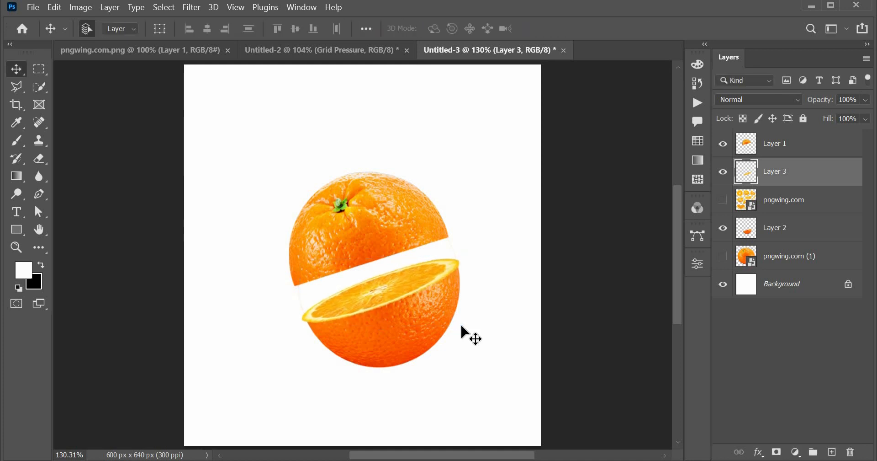
# Show the pngwing.com slices layer again, copy its full round slice onto another new layer, and hide the source layer.
pyautogui.click(402, 246)
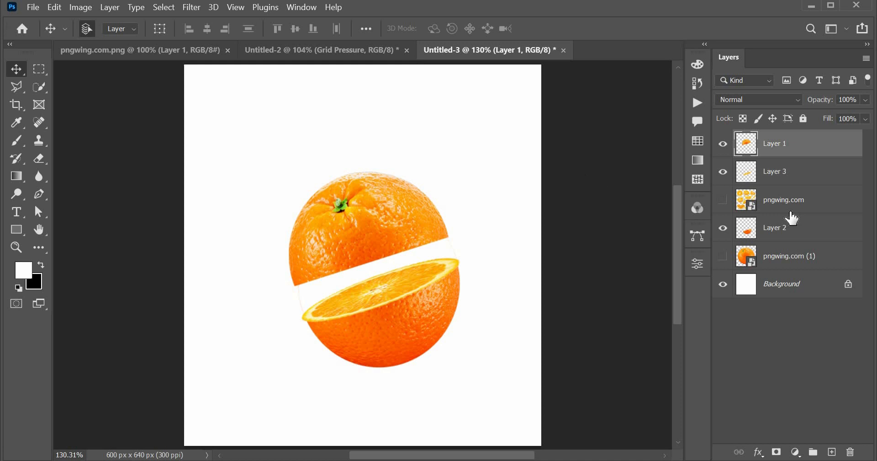
pyautogui.click(734, 200)
pyautogui.click(723, 200)
pyautogui.click(40, 71)
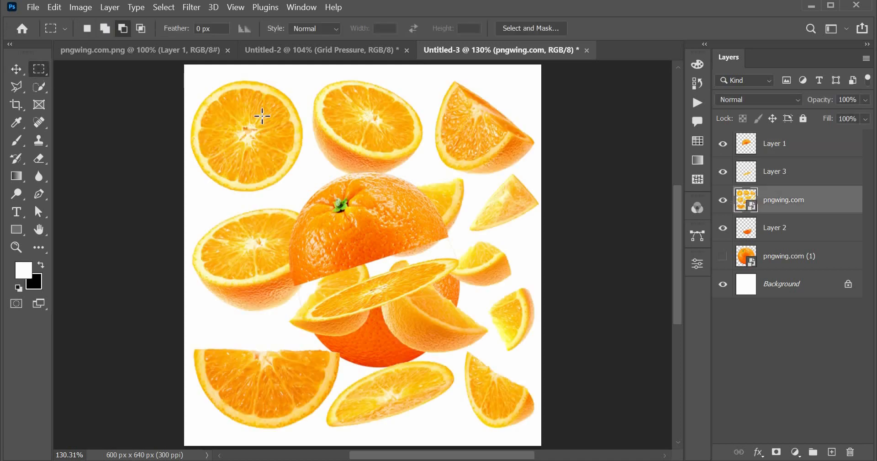
pyautogui.moveTo(184, 73); pyautogui.dragTo(306, 195)
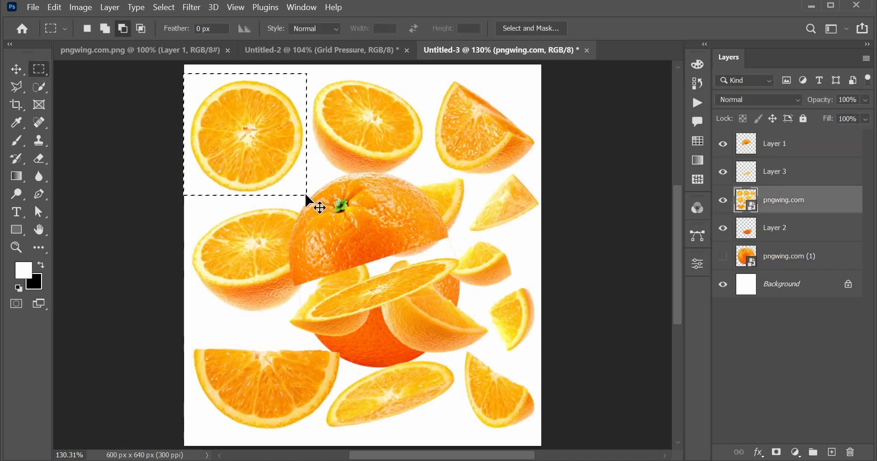
pyautogui.hotkey('ctrl', 'j')
pyautogui.click(723, 227)
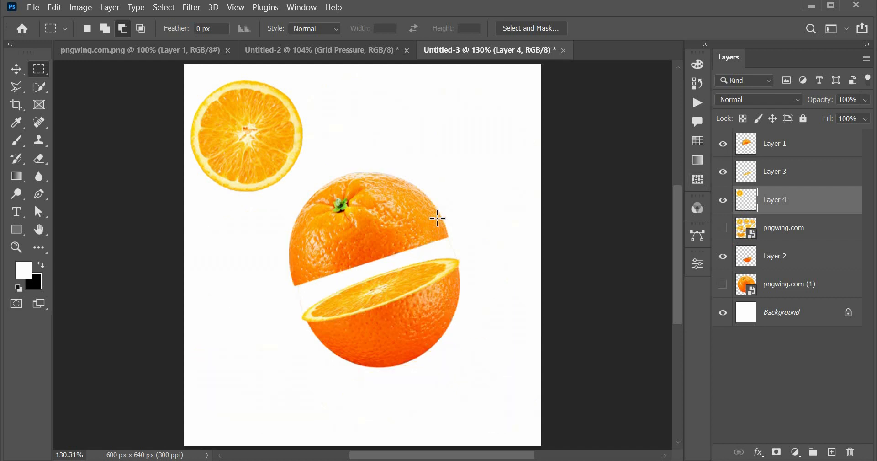
# Enlarge the second round slice to 126.98%, position it over the upper orange half, and bring its layer to the top.
pyautogui.press('v')
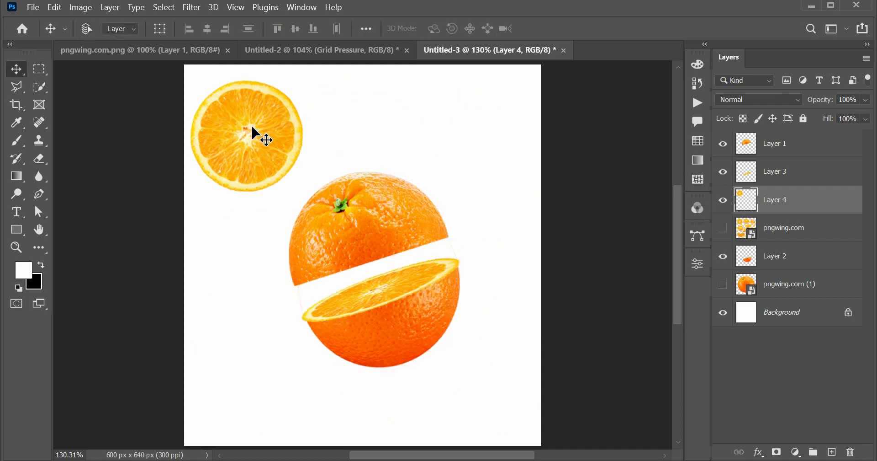
pyautogui.hotkey('ctrl', 't')
pyautogui.moveTo(304, 194); pyautogui.dragTo(331, 219)
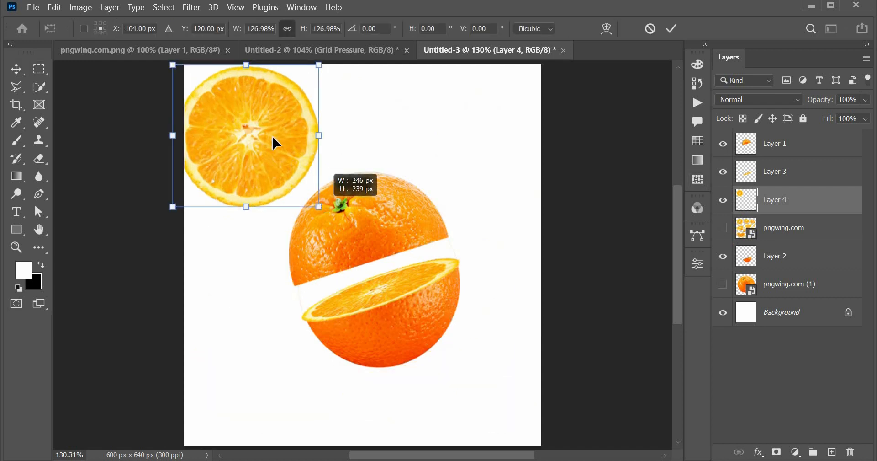
pyautogui.moveTo(270, 133); pyautogui.dragTo(378, 201)
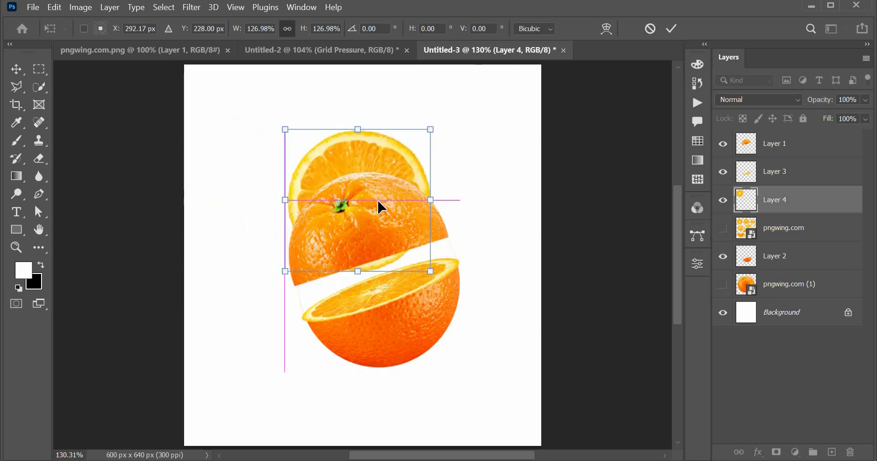
pyautogui.press('Return')
pyautogui.moveTo(815, 210); pyautogui.dragTo(806, 137)
# Distort the second round slice by its corners into a narrow slanted ellipse matching the upper orange half's cut edge.
pyautogui.hotkey('ctrl', 't')
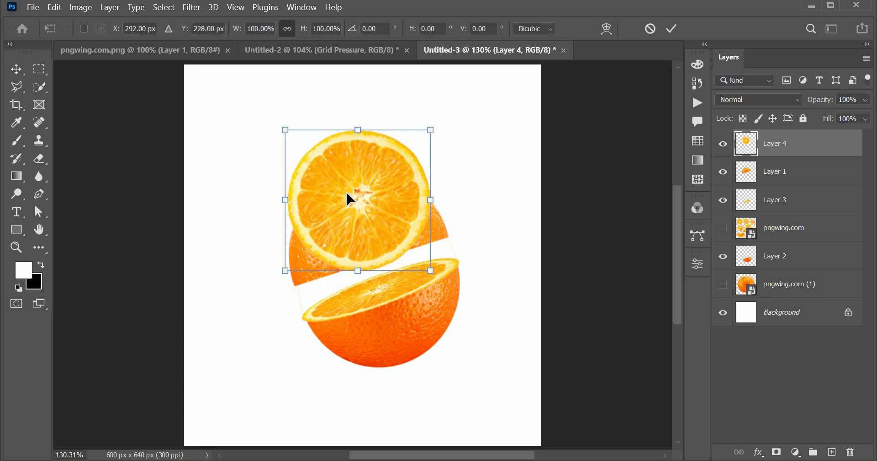
pyautogui.rightClick(346, 193)
pyautogui.click(388, 231)
pyautogui.moveTo(430, 272); pyautogui.dragTo(450, 237)
pyautogui.moveTo(283, 273); pyautogui.dragTo(298, 290)
pyautogui.moveTo(431, 136); pyautogui.dragTo(433, 202)
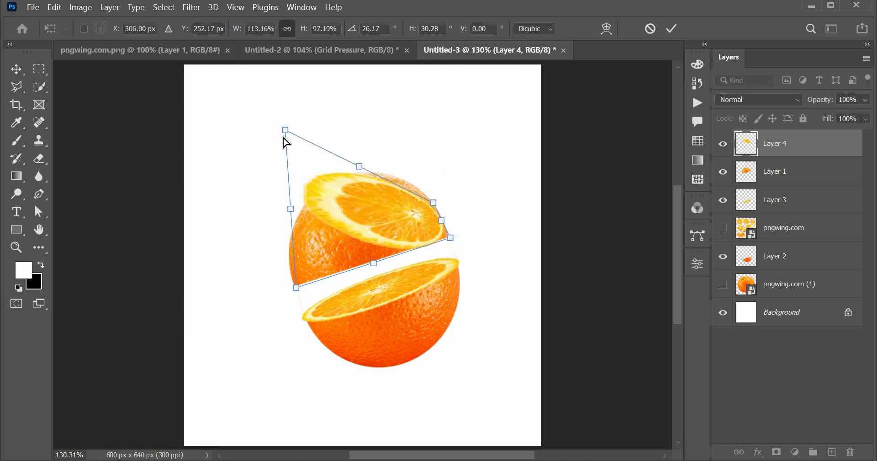
pyautogui.moveTo(285, 133); pyautogui.dragTo(309, 309)
pyautogui.moveTo(442, 225); pyautogui.dragTo(454, 251)
pyautogui.moveTo(297, 295); pyautogui.dragTo(289, 285)
pyautogui.press('Return')
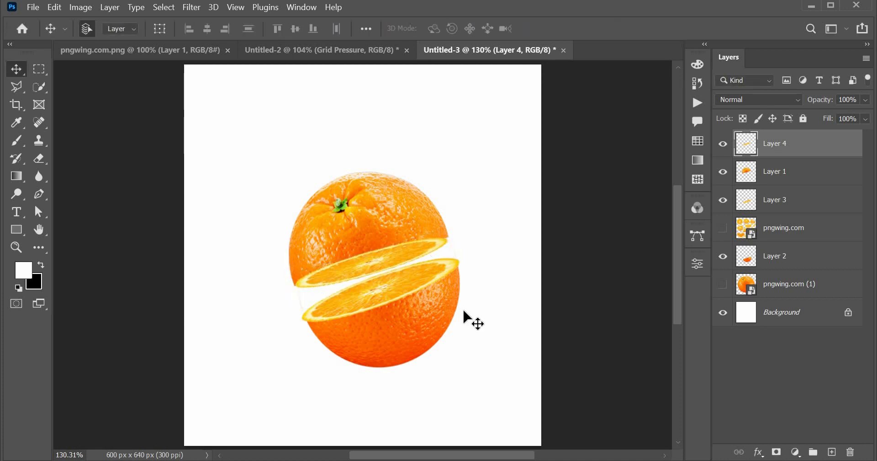
# Slightly enlarge the fitted slice so it reaches the upper half's outline, and deselect its layer.
pyautogui.hotkey('ctrl', 't')
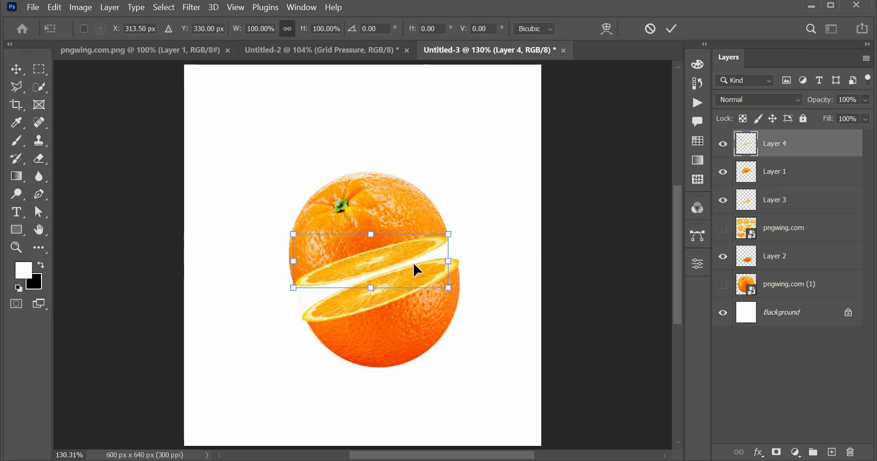
pyautogui.click(449, 290)
pyautogui.press('Return')
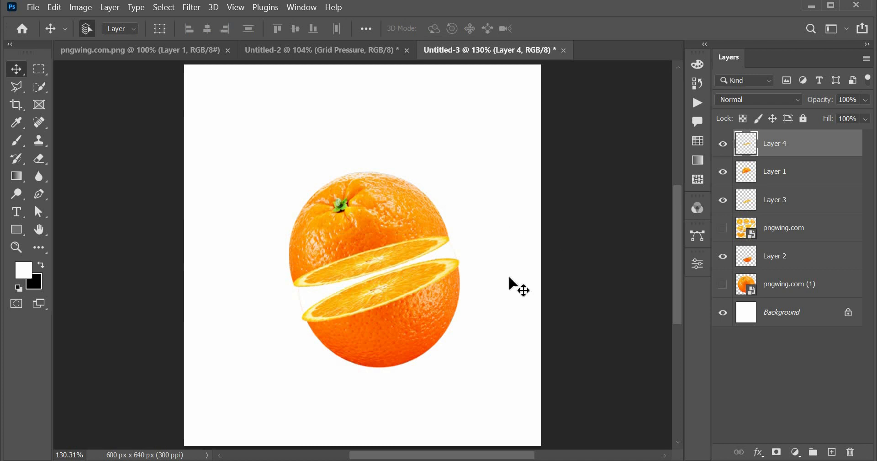
pyautogui.click(495, 296)
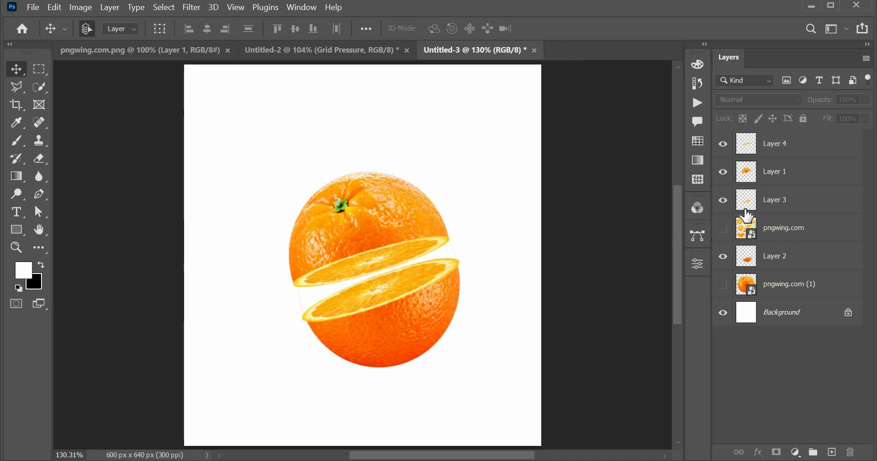
# Erase the faint leftover fringe beside the lower half's cut edge on Layer 2 with a 9 px eraser.
pyautogui.click(725, 258)
pyautogui.click(725, 257)
pyautogui.press('e')
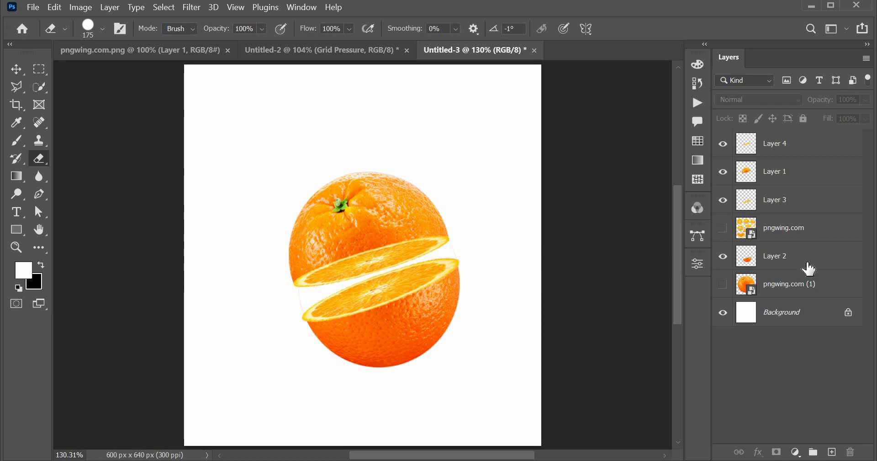
pyautogui.click(791, 257)
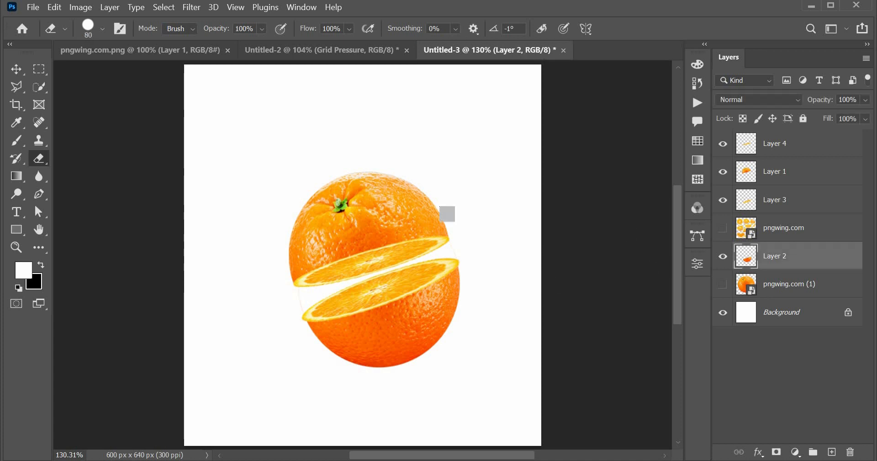
pyautogui.press('[')
pyautogui.press('[')
pyautogui.press('[')
pyautogui.press('[')
pyautogui.press('[')
pyautogui.press('[')
pyautogui.press('[')
pyautogui.press('[')
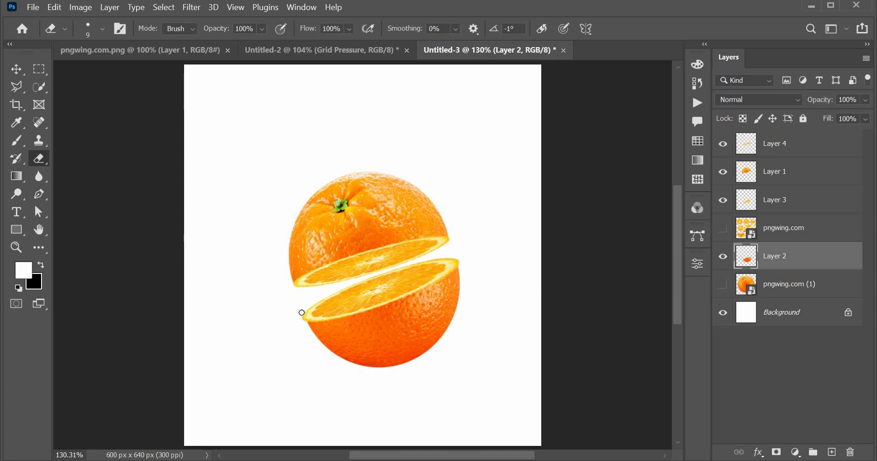
# Add a gradient fill layer above the hidden whole-orange layer, using the second preset of the Oranges group.
pyautogui.click(814, 289)
pyautogui.click(797, 453)
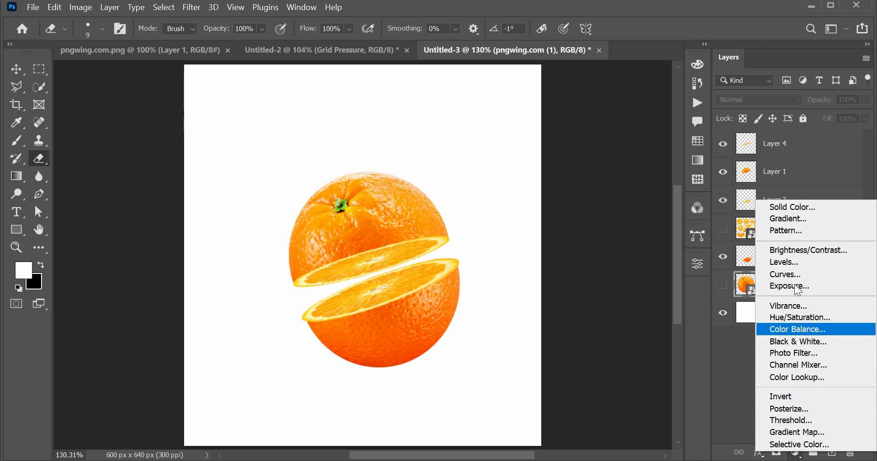
pyautogui.click(785, 220)
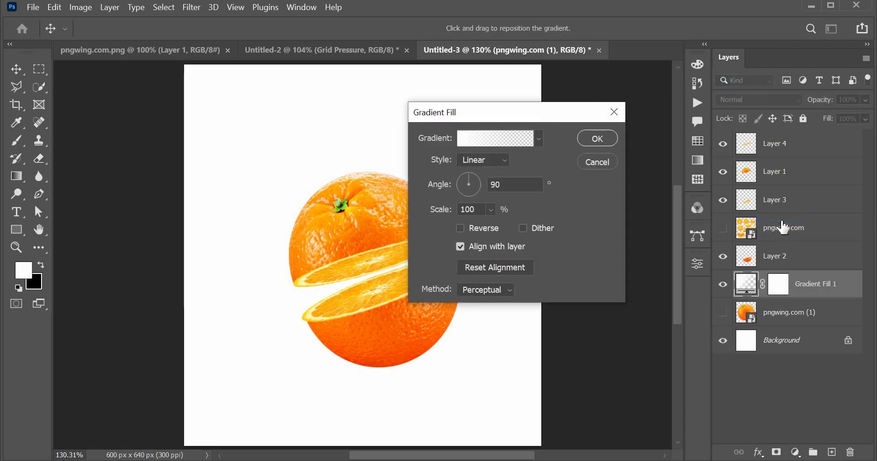
pyautogui.click(538, 139)
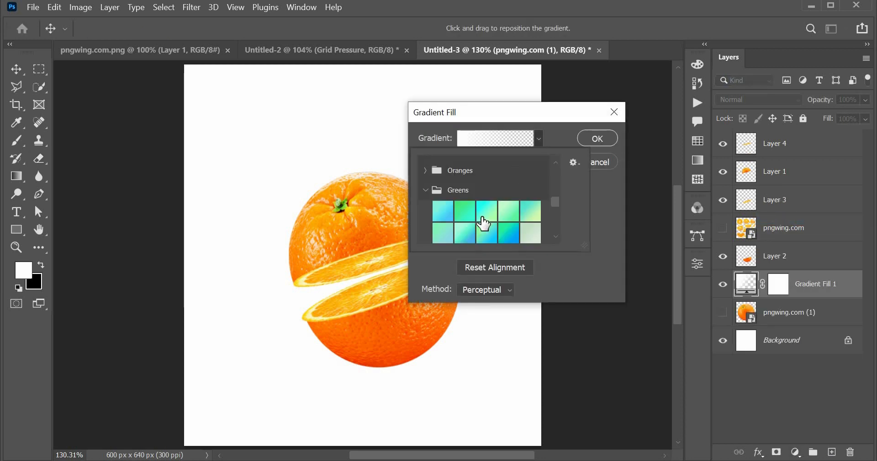
pyautogui.scroll(-4, 482, 222)
pyautogui.scroll(3, 485, 223)
pyautogui.click(427, 171)
pyautogui.click(444, 191)
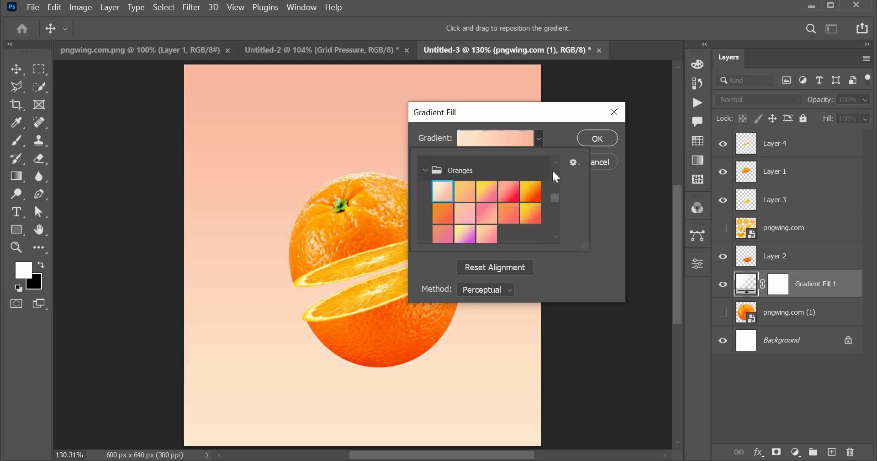
pyautogui.click(465, 191)
pyautogui.click(595, 206)
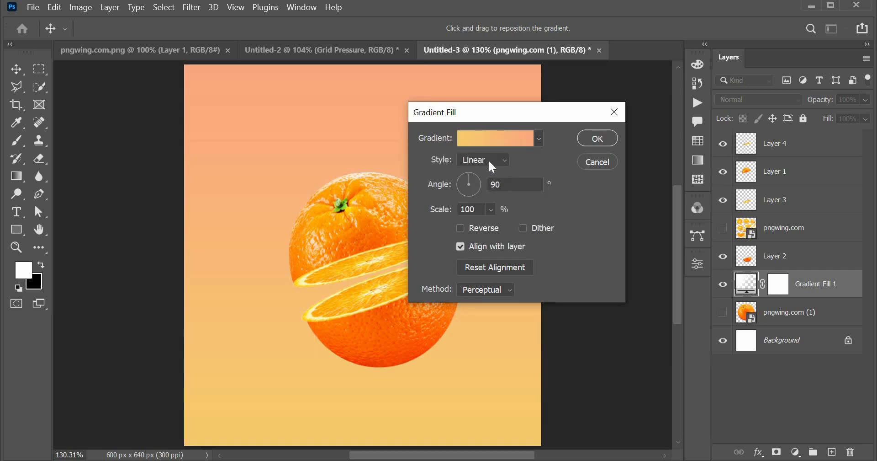
# Set the gradient fill's style to Radial with a scale of 137% and apply it.
pyautogui.click(507, 161)
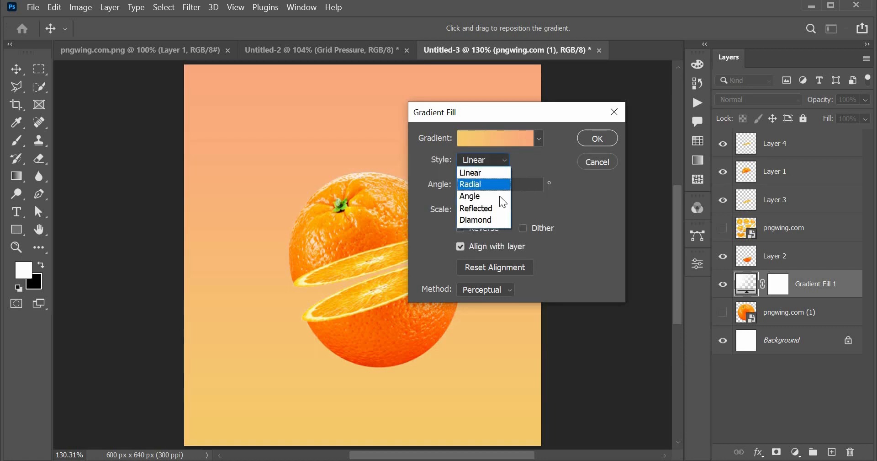
pyautogui.click(498, 187)
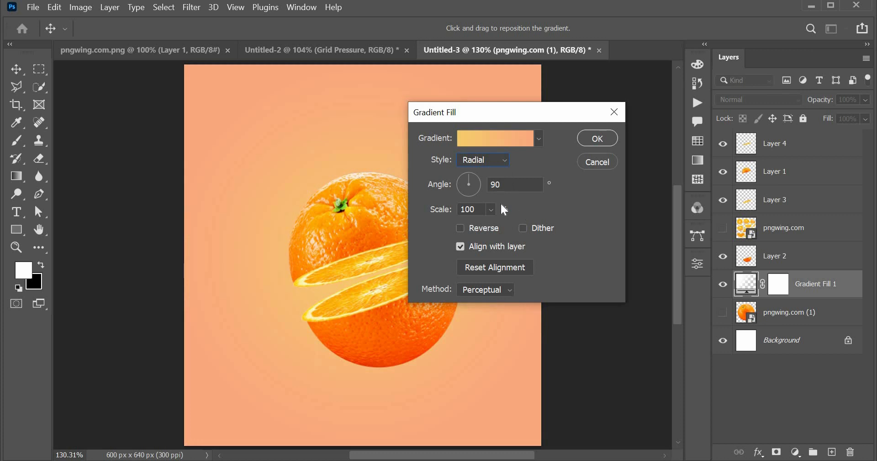
pyautogui.click(490, 210)
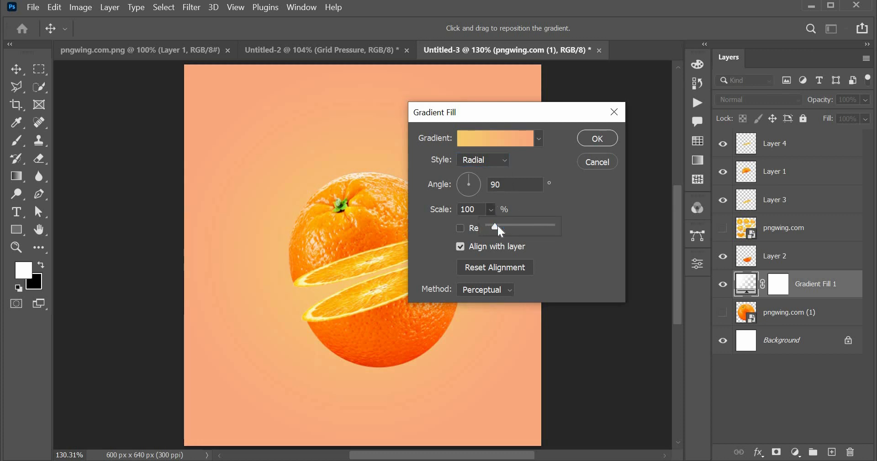
pyautogui.moveTo(498, 227); pyautogui.dragTo(466, 209)
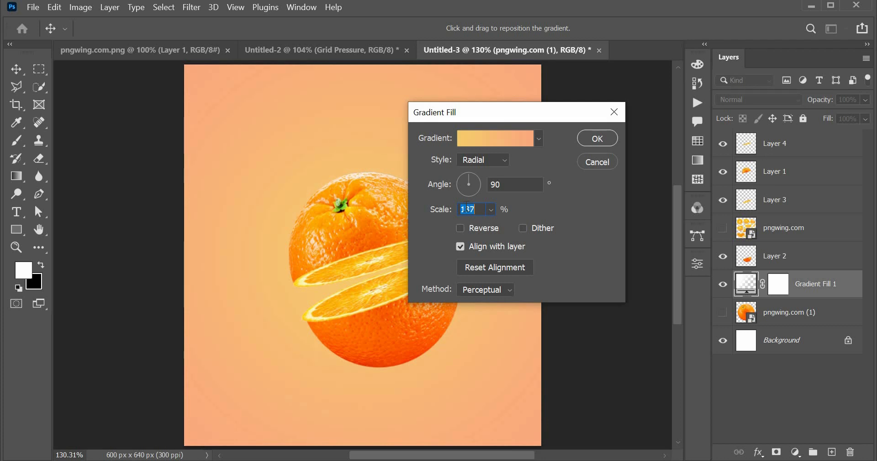
pyautogui.press('Return')
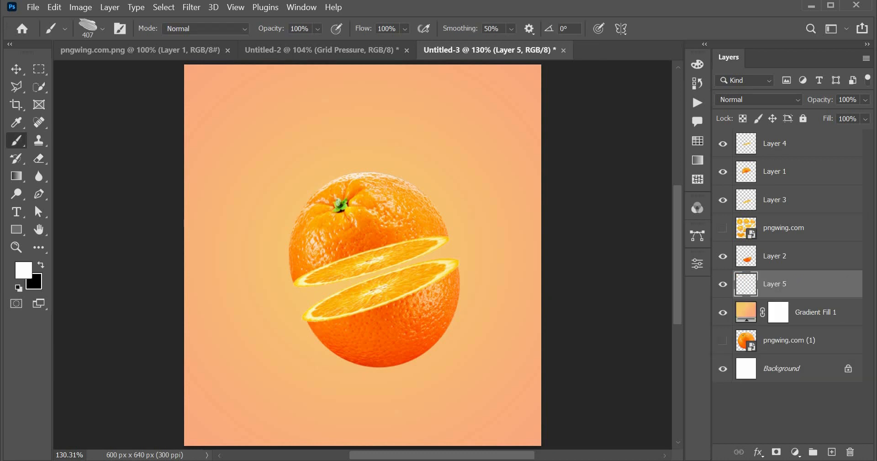
# On a new layer above the gradient, stamp white 407 px paint smears at the canvas's lower left and upper right edges.
pyautogui.click(185, 345)
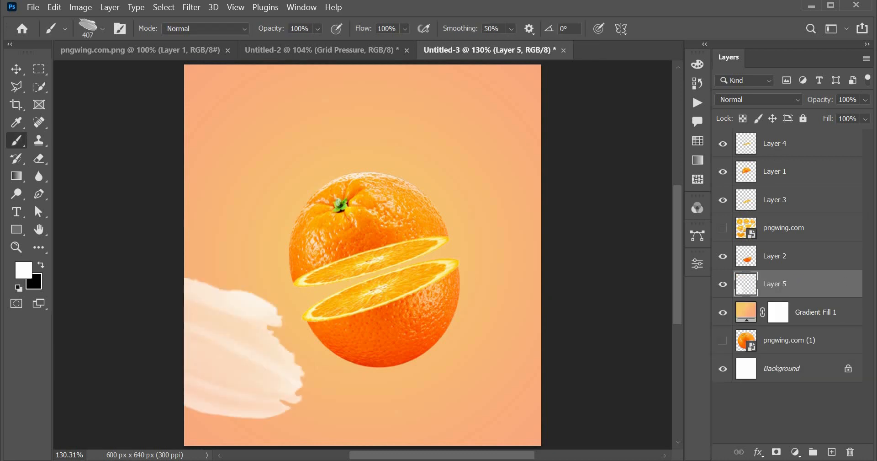
pyautogui.click(548, 189)
pyautogui.press('v')
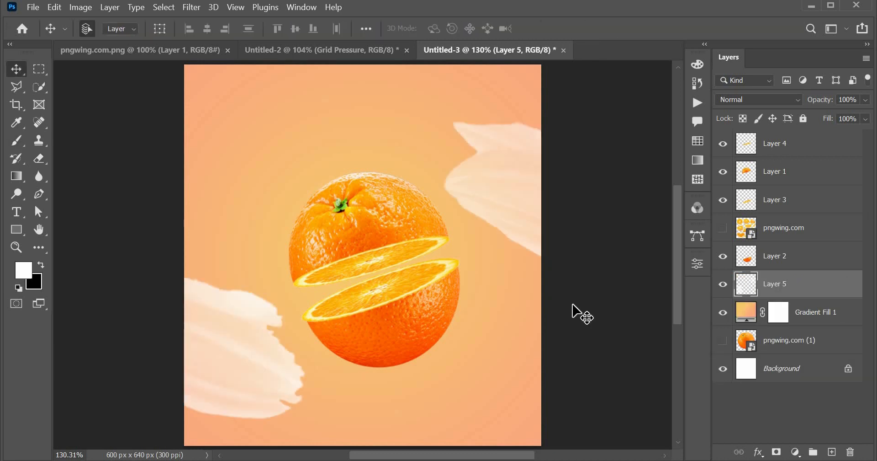
# Create another layer above the paint smears and choose the 500 px water splash brush.
pyautogui.click(829, 453)
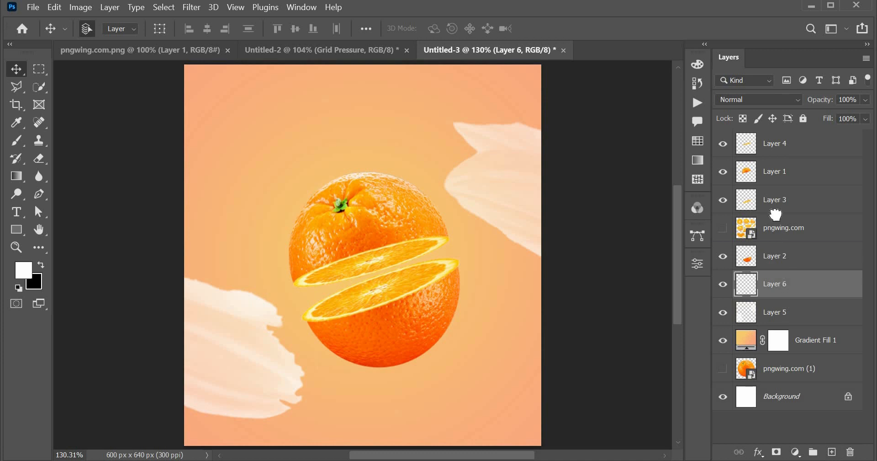
pyautogui.moveTo(787, 283)
pyautogui.mouseDown()
pyautogui.moveTo(784, 216)
pyautogui.moveTo(788, 260)
pyautogui.moveTo(760, 281)
pyautogui.mouseUp()
pyautogui.press('b')
pyautogui.rightClick(359, 320)
pyautogui.click(378, 331)
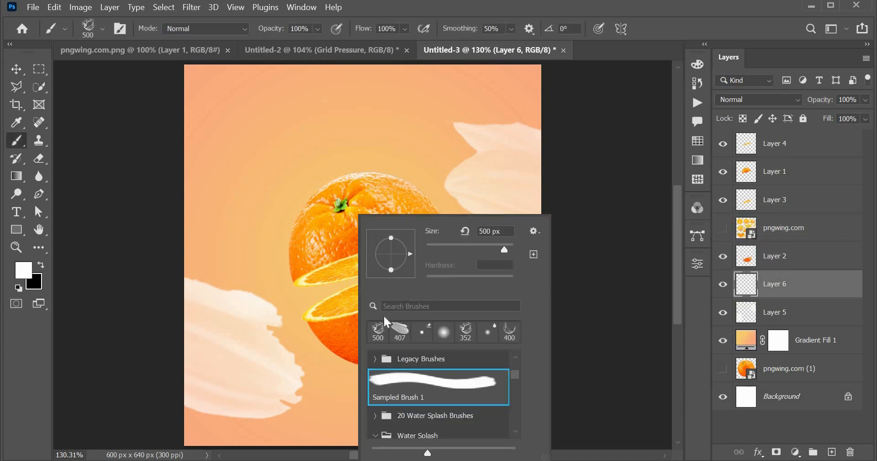
# Try stamping the 500 px white splash behind the orange halves.
pyautogui.click(339, 270)
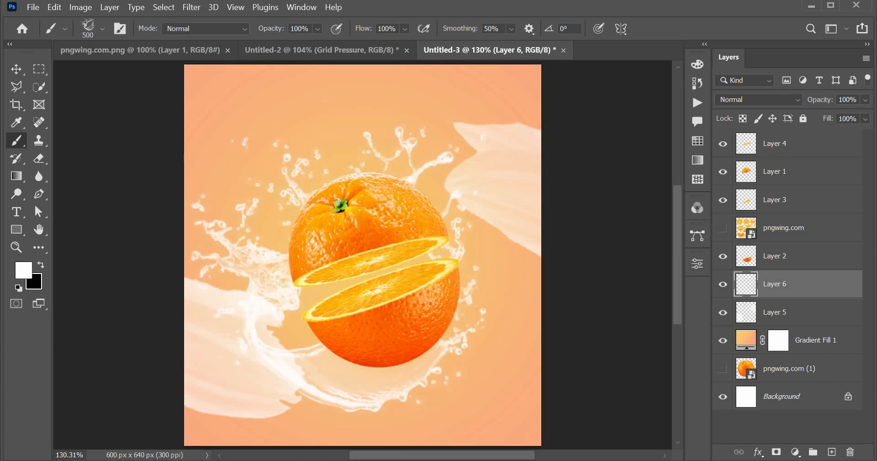
pyautogui.hotkey('ctrl', 'z')
pyautogui.hotkey('ctrl', 'shift', 'z')
pyautogui.hotkey('ctrl', 'z')
# Bring Layer 6 to the top of the stack and try stamping a 400 px splash over the orange.
pyautogui.moveTo(799, 280); pyautogui.dragTo(786, 131)
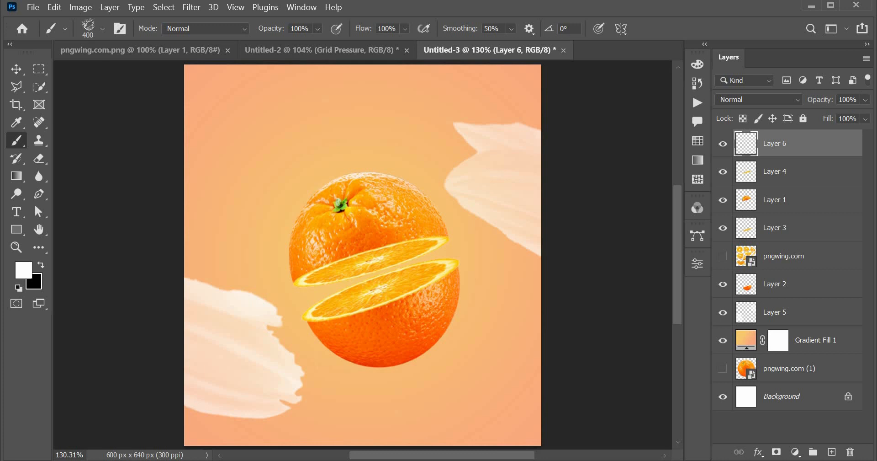
pyautogui.click(365, 266)
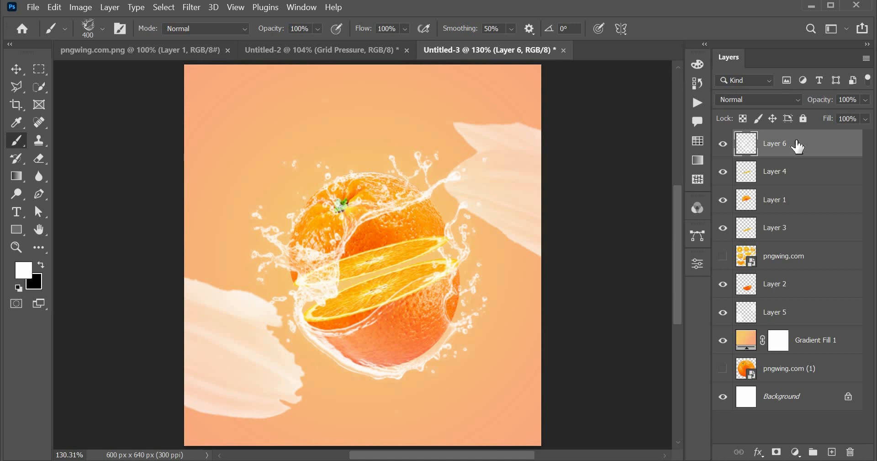
pyautogui.hotkey('ctrl', 'z')
# Try a 600 px splash over the orange, with Layer 6 both above and behind the halves.
pyautogui.press(']')
pyautogui.press(']')
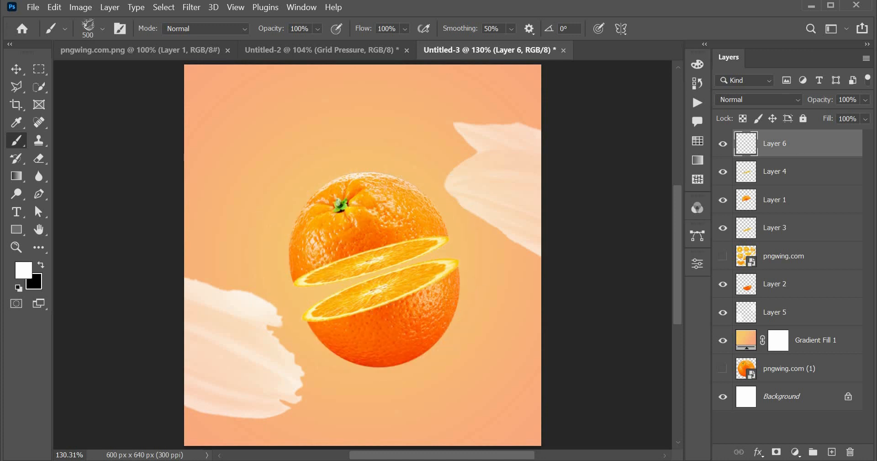
pyautogui.click(354, 231)
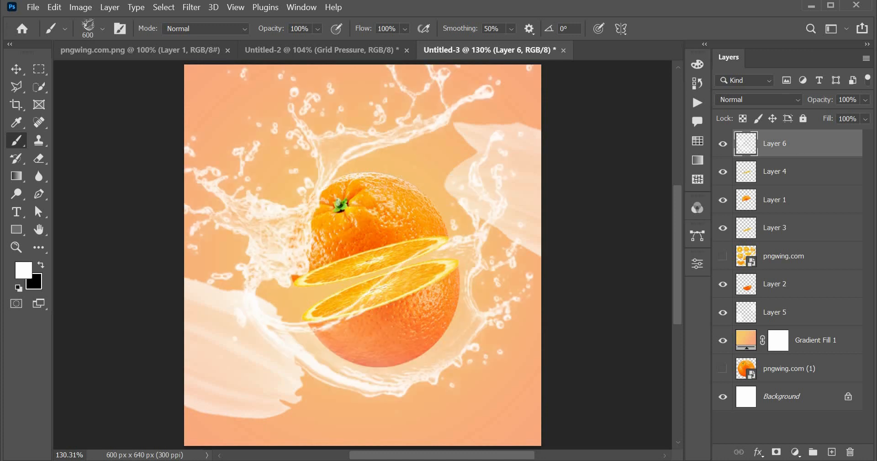
pyautogui.hotkey('ctrl', 'z')
pyautogui.hotkey('ctrl', '[')
pyautogui.hotkey('ctrl', '[')
pyautogui.hotkey('ctrl', '[')
pyautogui.hotkey('ctrl', '[')
pyautogui.hotkey('ctrl', '[')
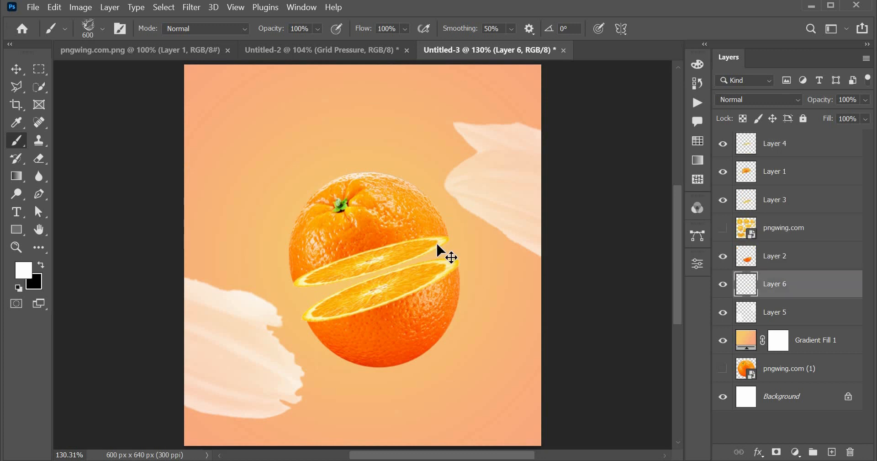
pyautogui.click(437, 246)
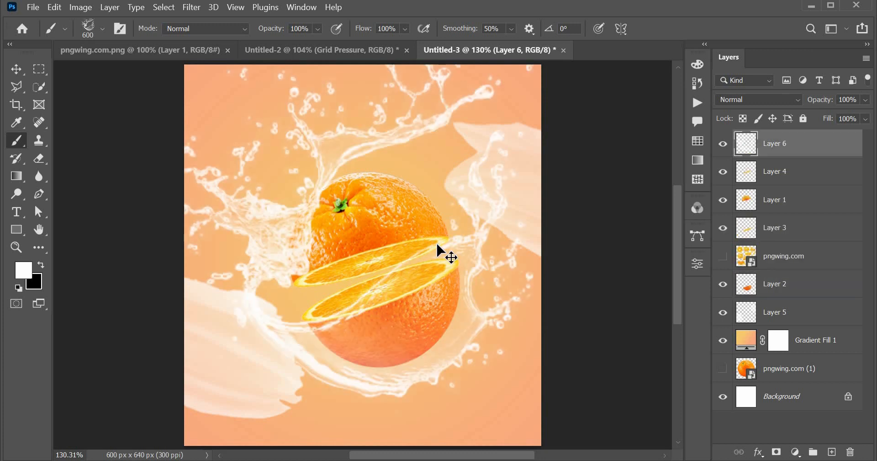
# Undo the 600 px attempt and stamp the white splash at 500 px over the orange on the topmost layer.
pyautogui.hotkey('ctrl', 'z')
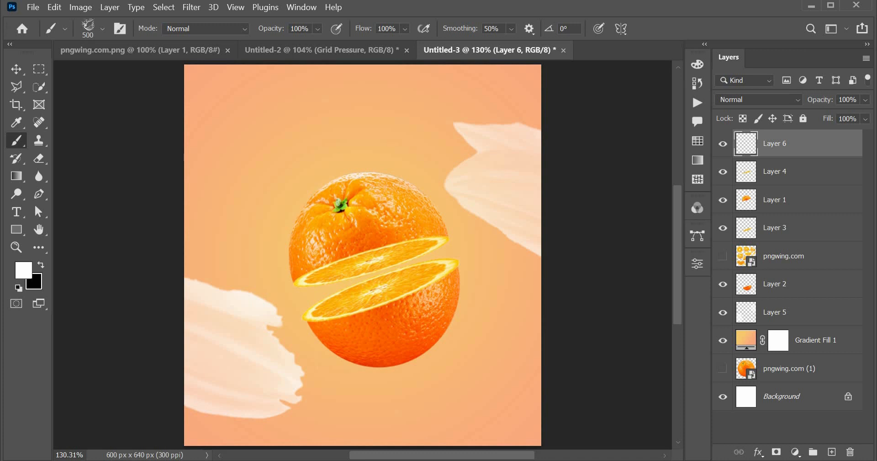
pyautogui.click(364, 232)
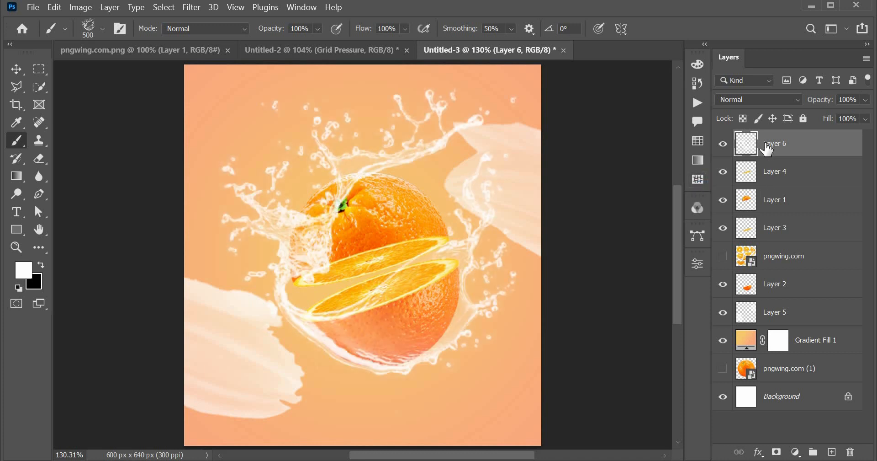
# Add a new empty layer above the splash and switch to the soft round brush.
pyautogui.click(796, 452)
pyautogui.click(796, 452)
pyautogui.click(832, 451)
pyautogui.rightClick(408, 278)
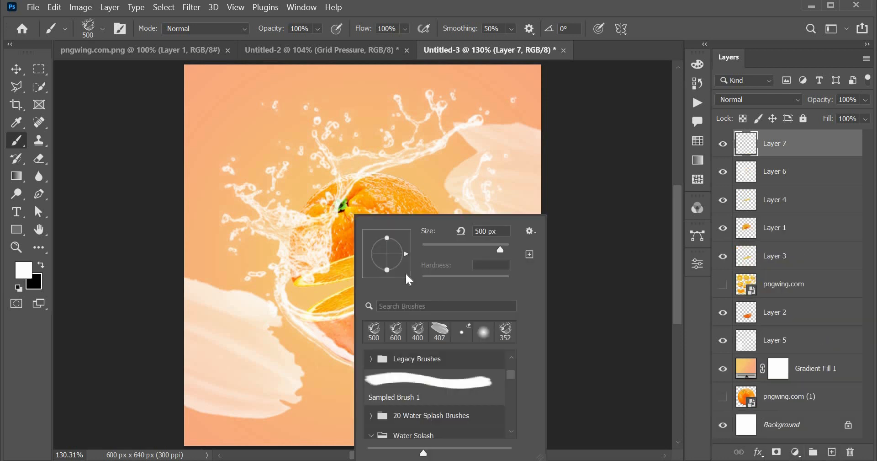
pyautogui.click(484, 332)
pyautogui.press('Return')
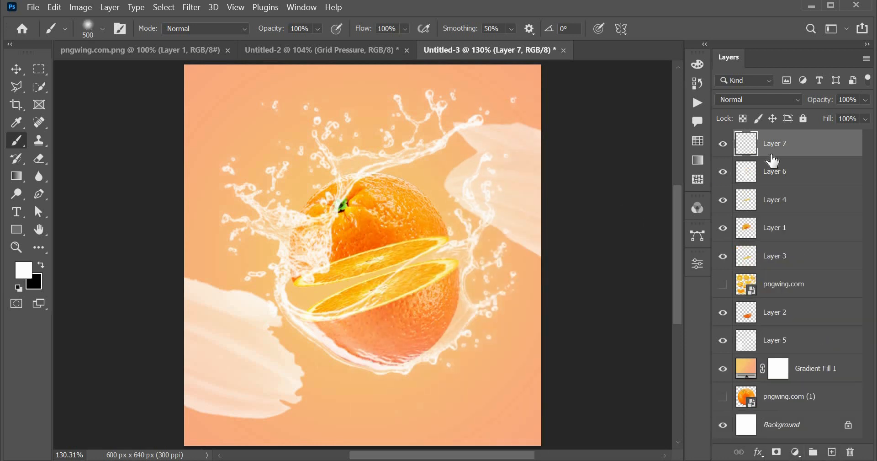
# Add a mask to Layer 7 and paint it black over the upper half's left side with a 90 px brush.
pyautogui.click(777, 452)
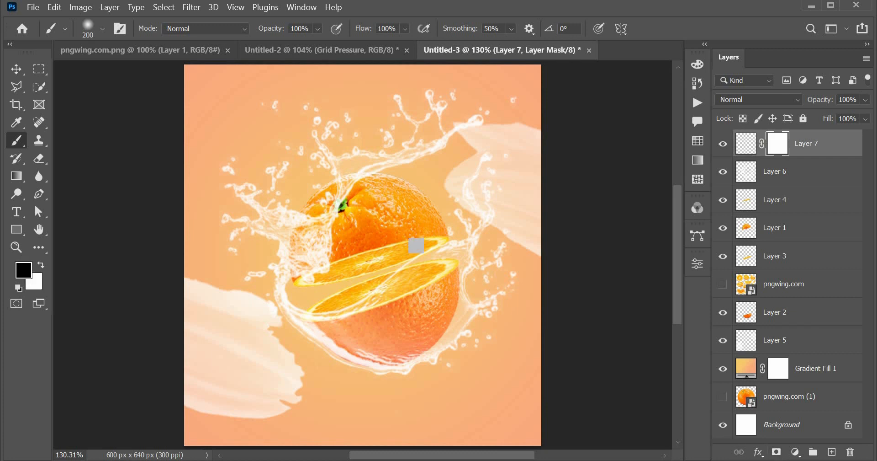
pyautogui.press('[')
pyautogui.press('[')
pyautogui.press('[')
pyautogui.press('[')
pyautogui.press('[')
pyautogui.moveTo(315, 250)
pyautogui.mouseDown()
pyautogui.moveTo(320, 239)
pyautogui.moveTo(304, 250)
pyautogui.mouseUp()
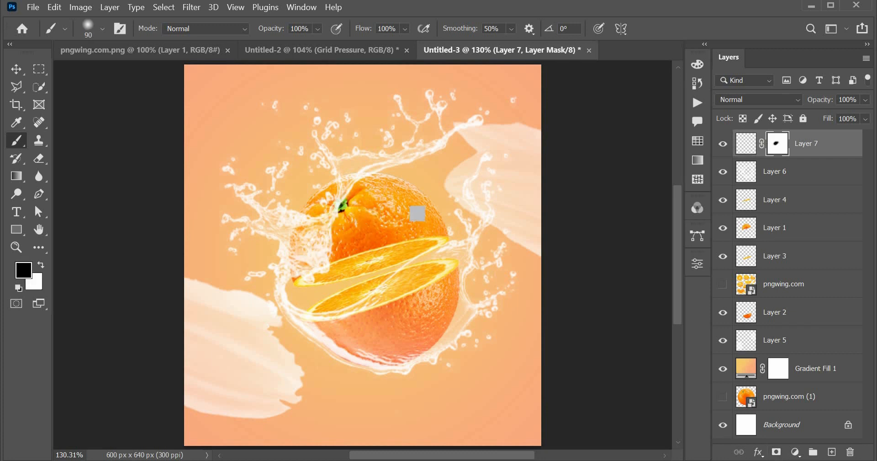
# Move the mask from Layer 7 onto the splash in Layer 6 and hide Layer 7.
pyautogui.moveTo(777, 144); pyautogui.dragTo(780, 173)
pyautogui.click(723, 143)
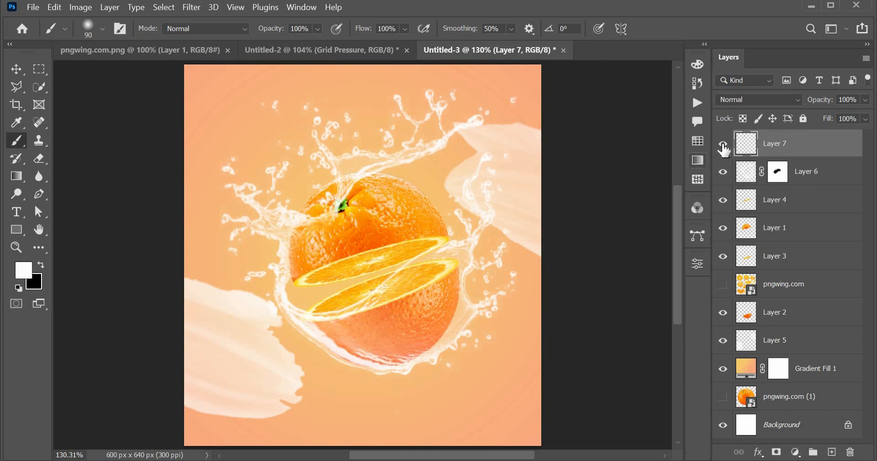
# Paint Layer 6's mask black to clear the splash from the upper orange half, then restore splash along its top edge in white.
pyautogui.press('x')
pyautogui.click(779, 171)
pyautogui.press('x')
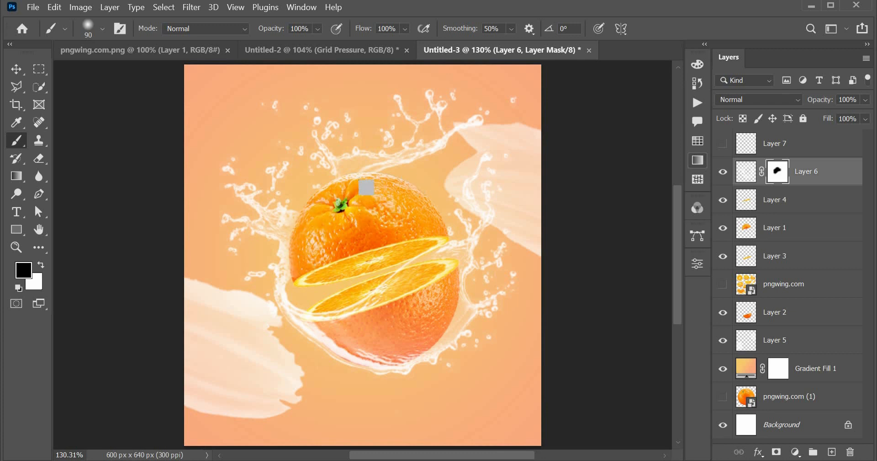
pyautogui.press('x')
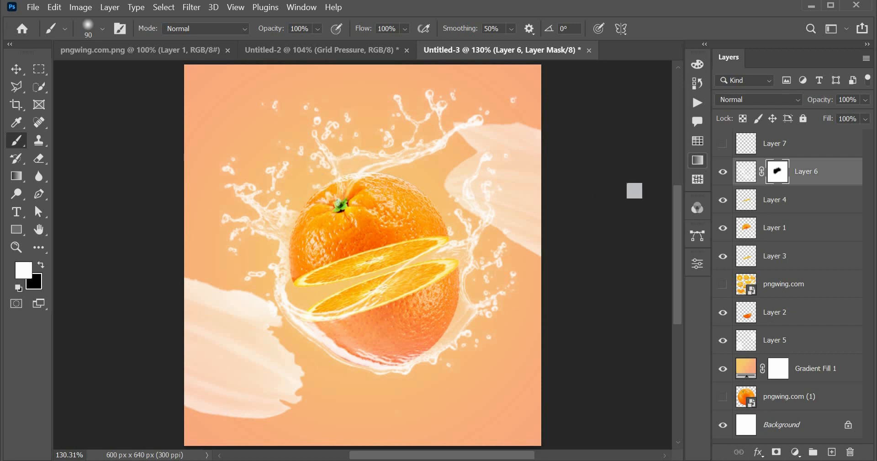
pyautogui.press('v')
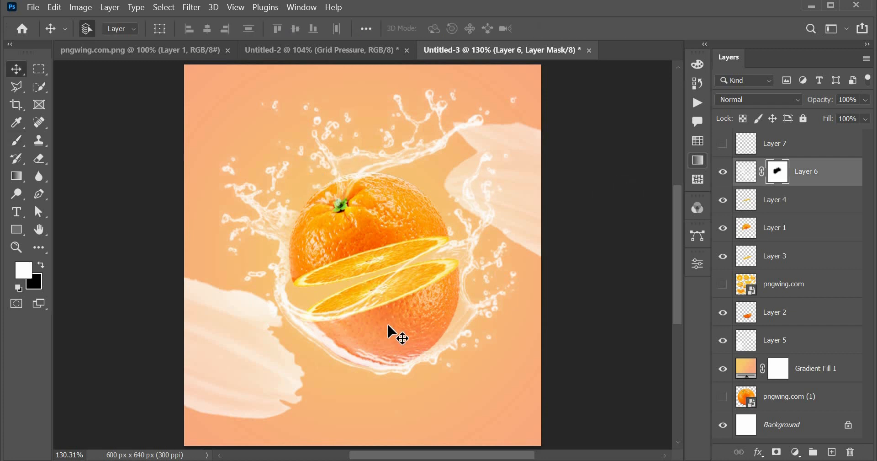